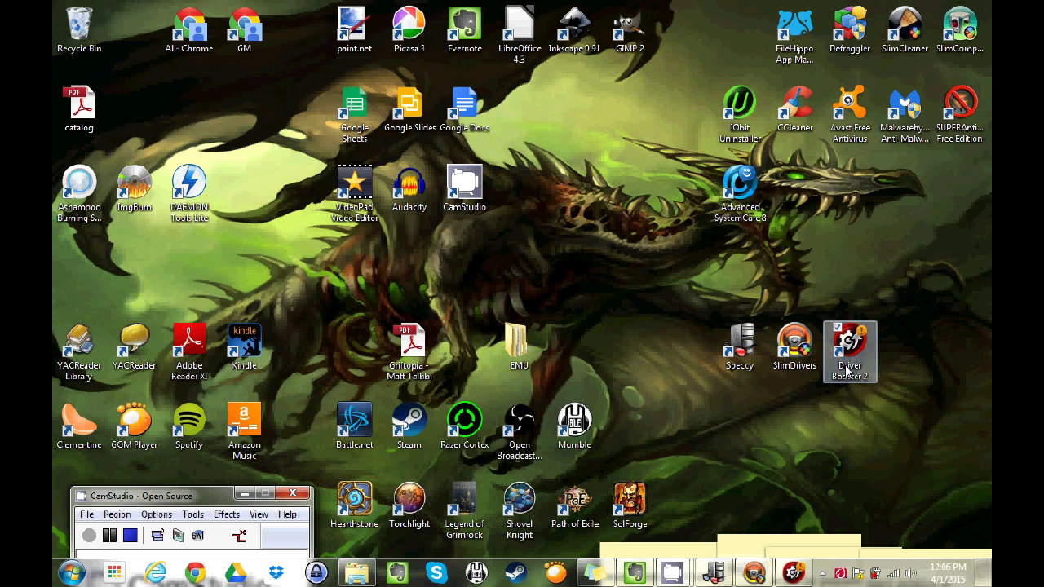
Restore Speccy, review its Storage, Optical Drives, Audio, CPU and Peripherals pages, then close it
click(714, 576)
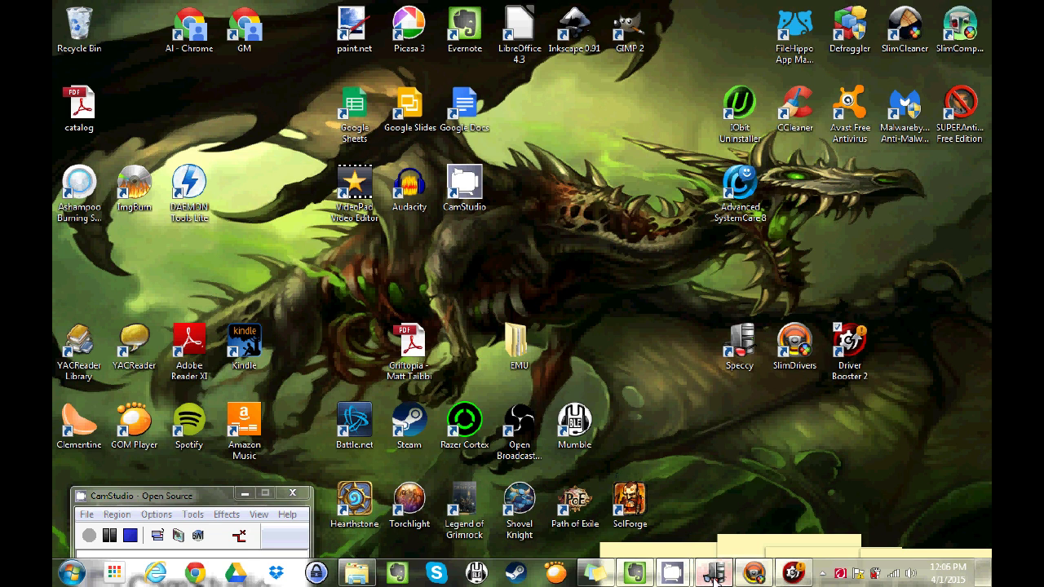
click(715, 576)
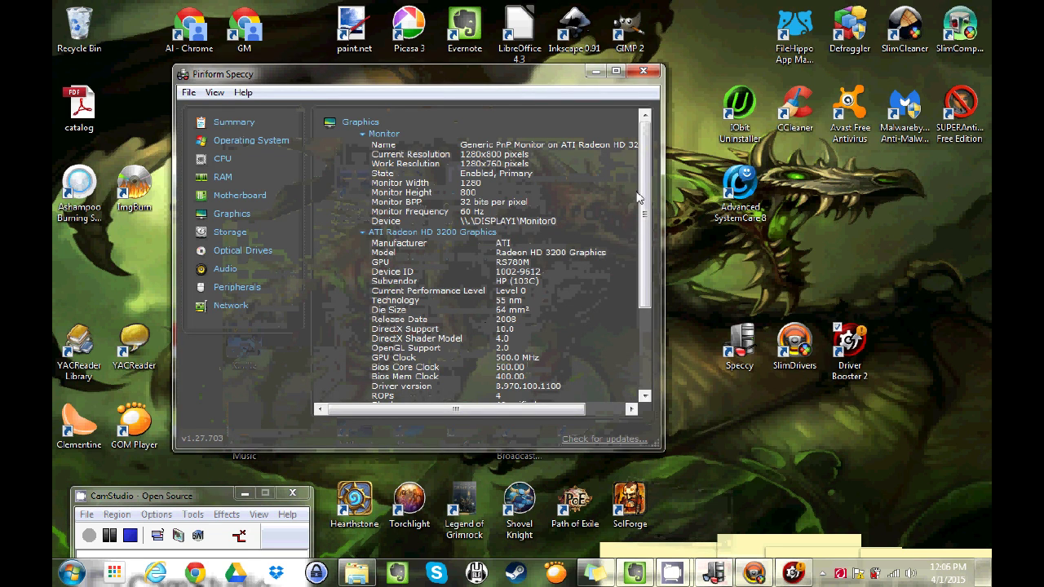
mouse_move(645, 173)
mouse_down()
mouse_move(648, 257)
mouse_move(653, 169)
mouse_up()
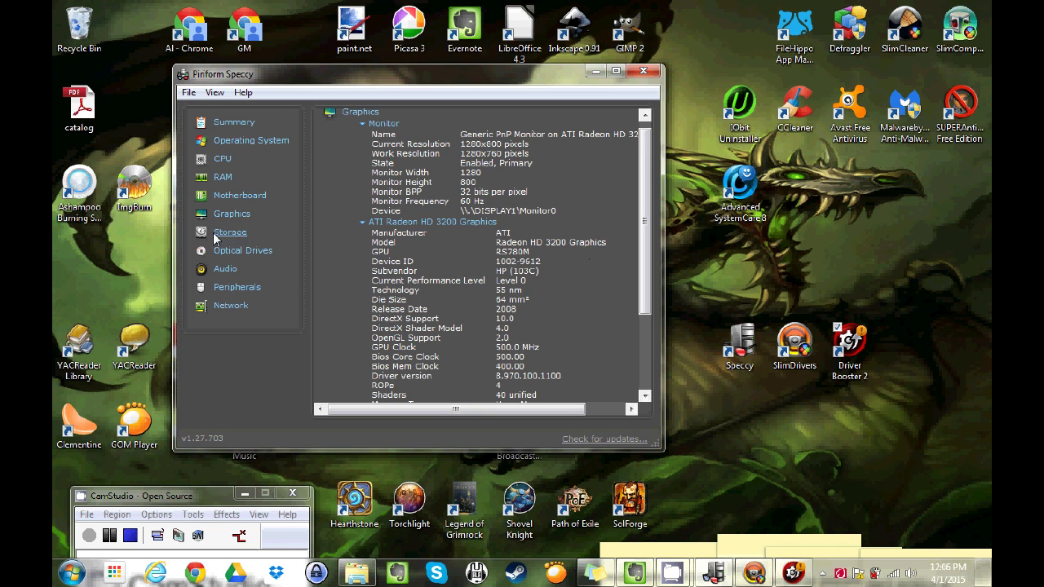
click(239, 233)
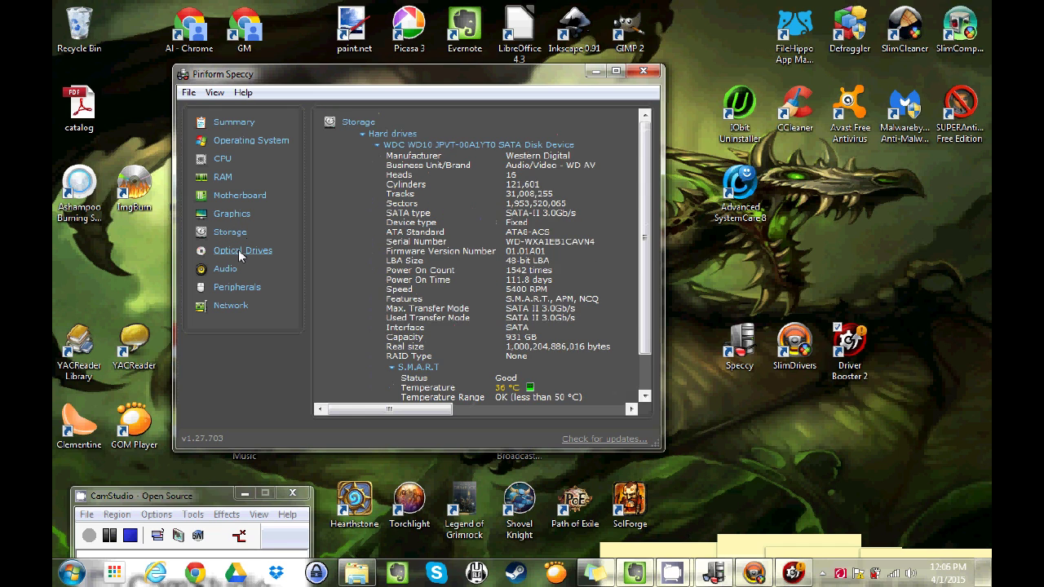
click(238, 250)
click(231, 273)
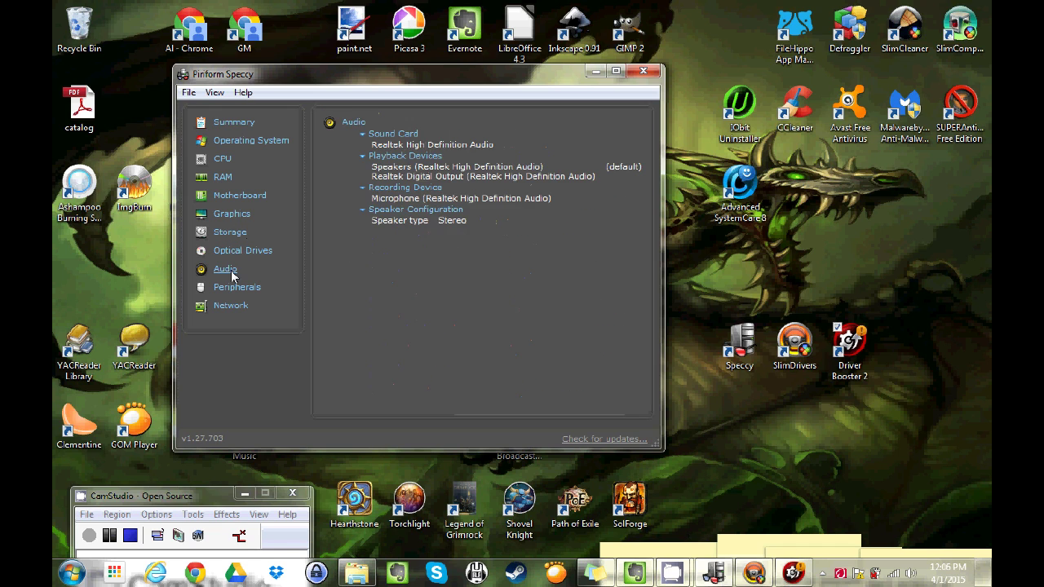
click(242, 163)
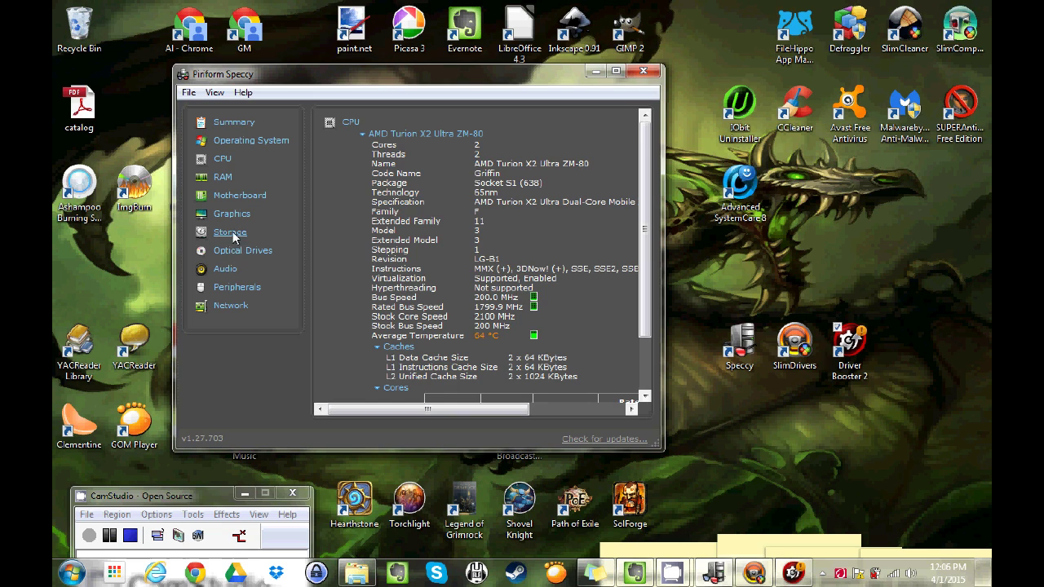
click(232, 287)
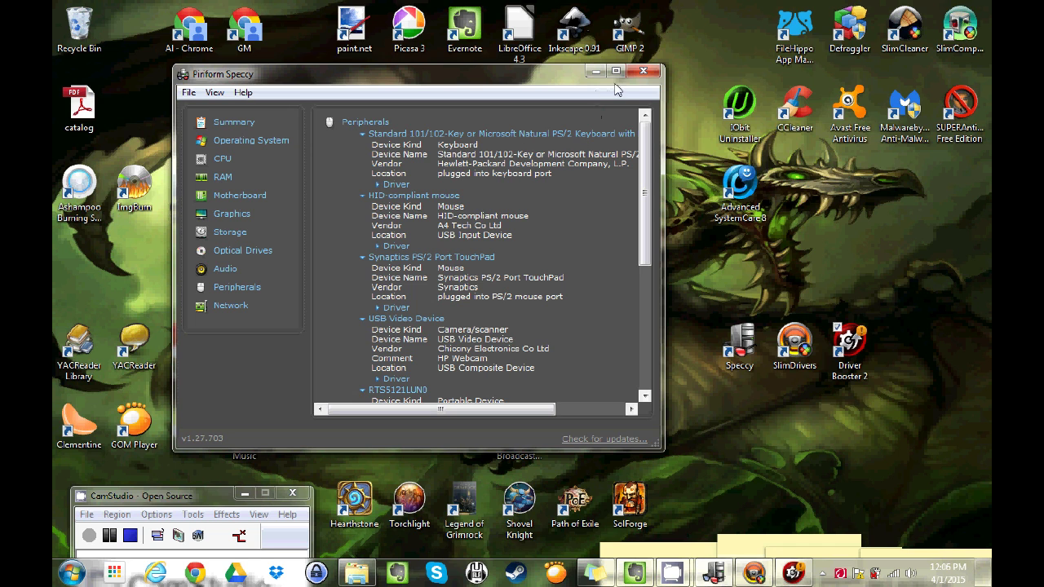
click(646, 73)
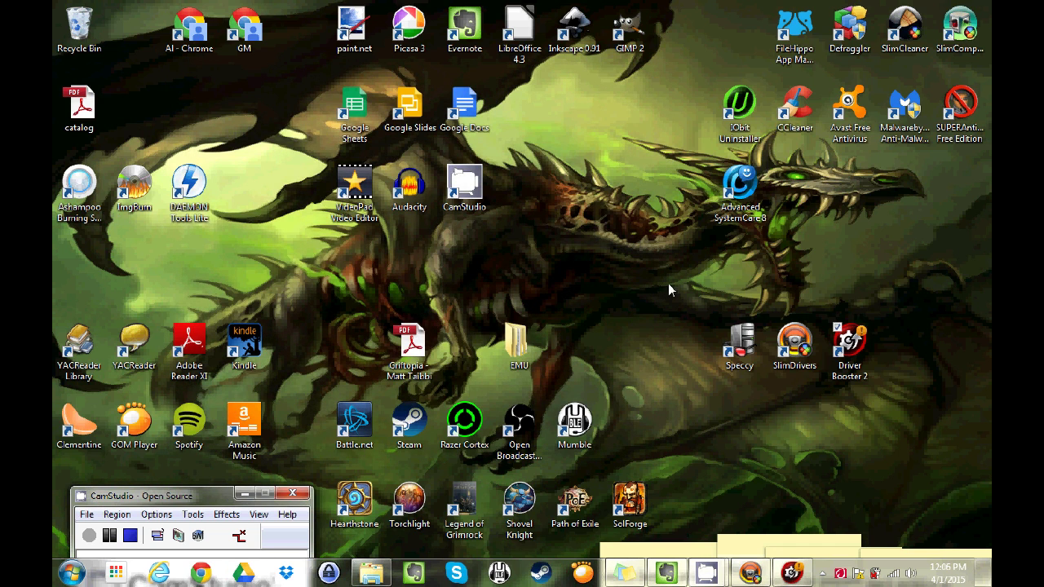
Bring back SlimDrivers' 8 driver updates, scroll through them, and download the first USB Input Device update
click(749, 575)
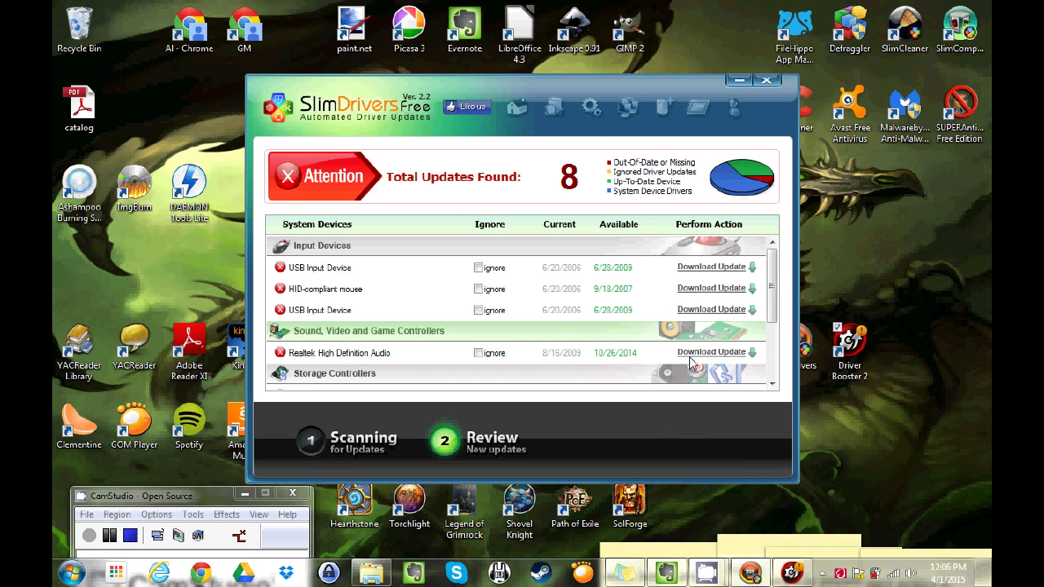
scroll(772, 296, down, 1)
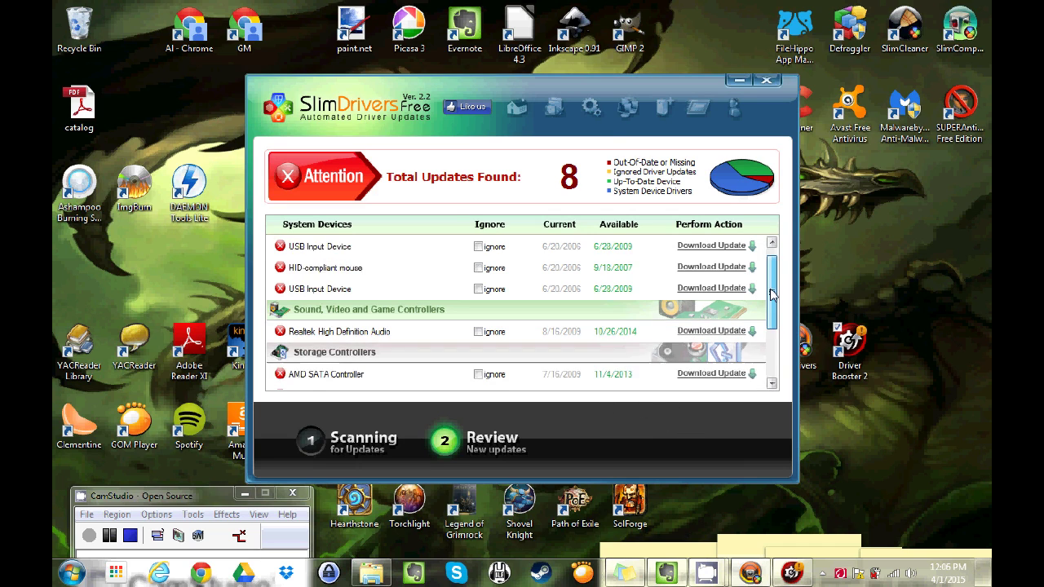
scroll(772, 295, down, 4)
scroll(772, 281, up, 5)
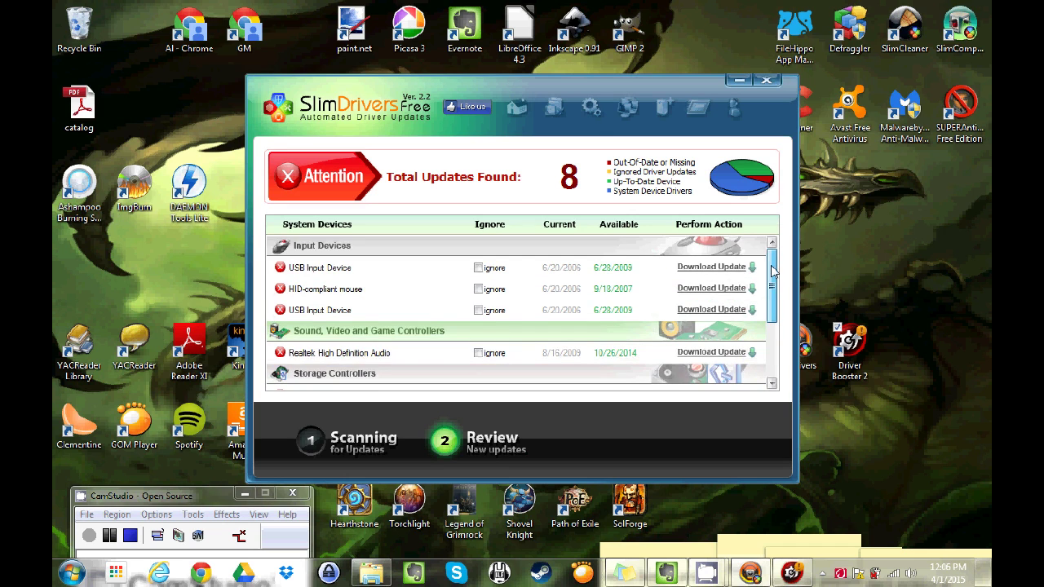
scroll(773, 272, down, 3)
scroll(772, 271, down, 2)
scroll(773, 271, up, 2)
scroll(772, 272, up, 3)
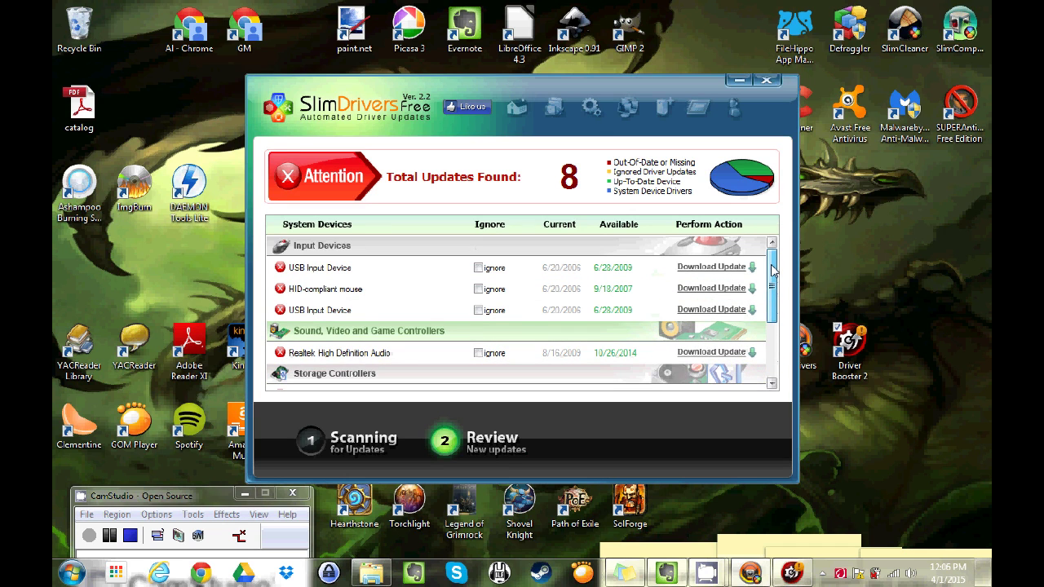
click(716, 267)
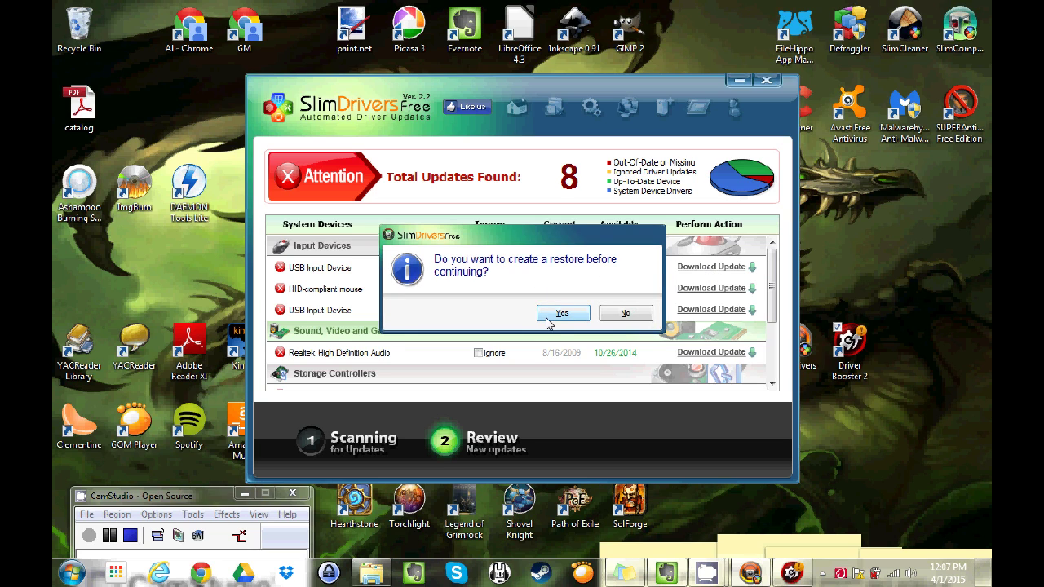
Continue past the restore-point prompt, dismiss the Avast panel, and acknowledge the access-denied install failure
click(627, 315)
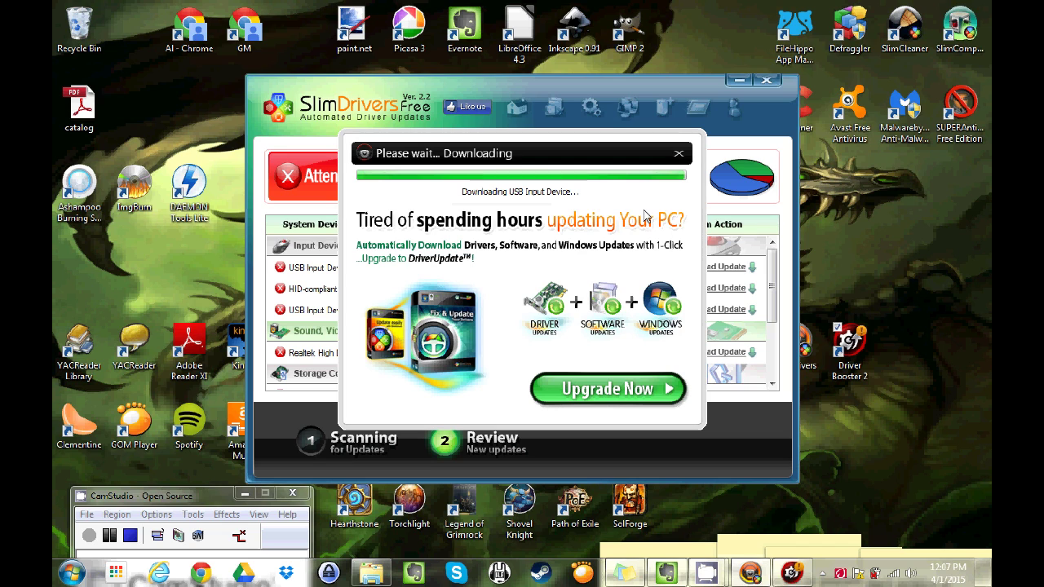
drag(635, 162, 598, 162)
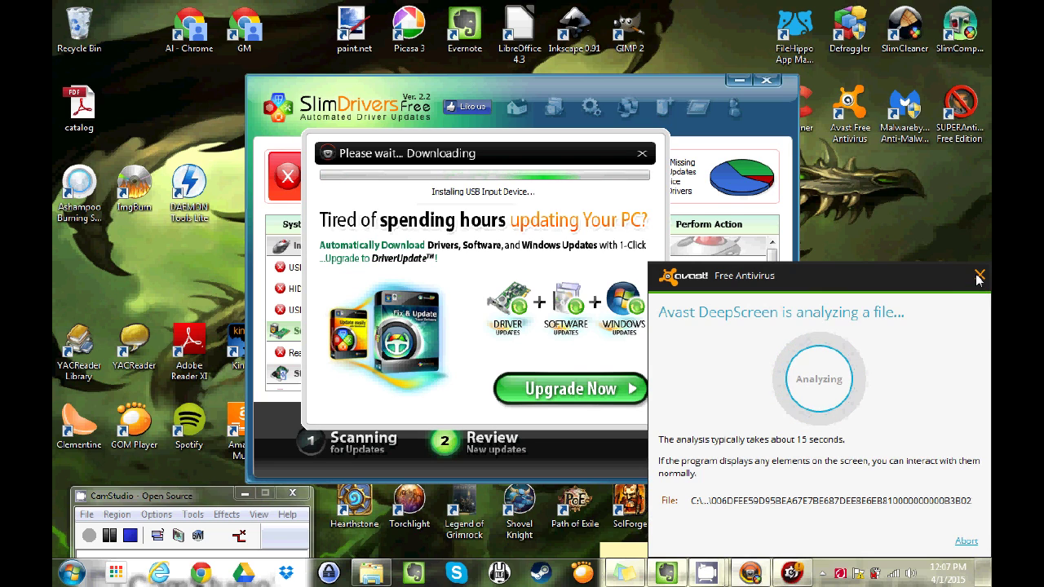
click(979, 278)
click(589, 315)
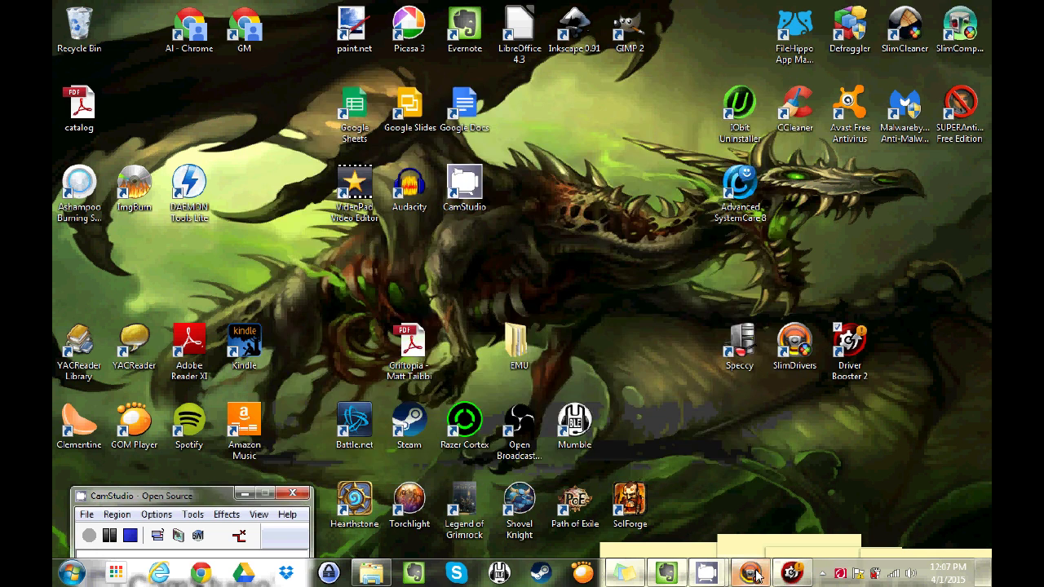
click(750, 574)
Set SlimDrivers aside and bring up the Driver Booster 2 window
click(755, 538)
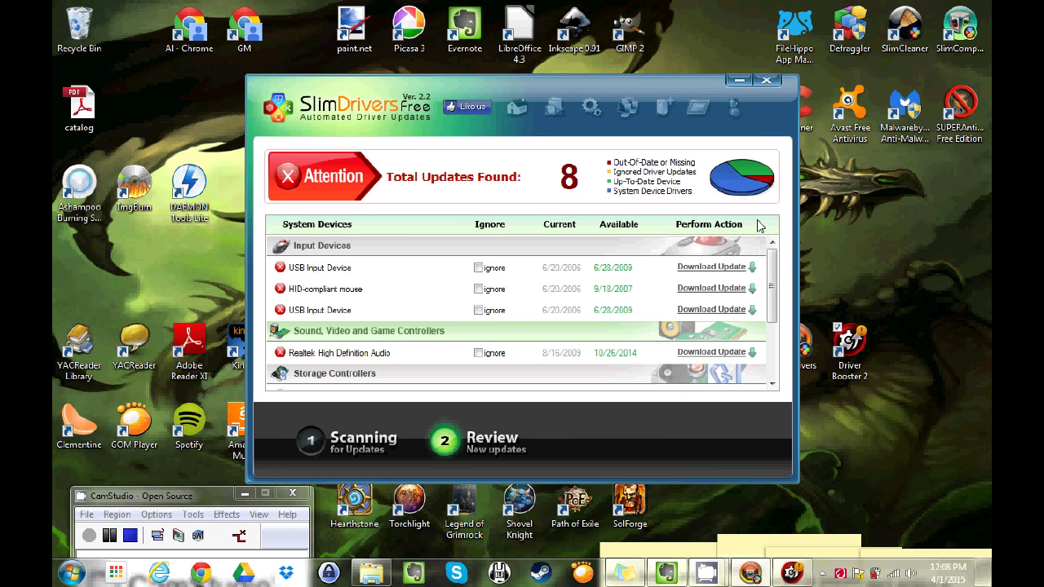
click(738, 82)
click(791, 573)
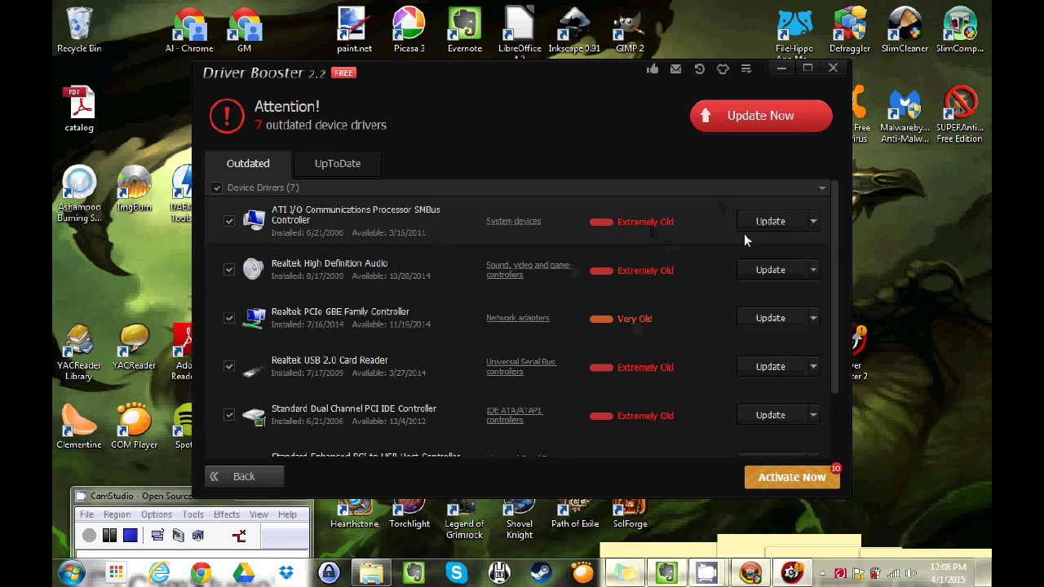
Browse the UpToDate and Outdated lists and check the Realtek card reader's update options, then update all
click(353, 169)
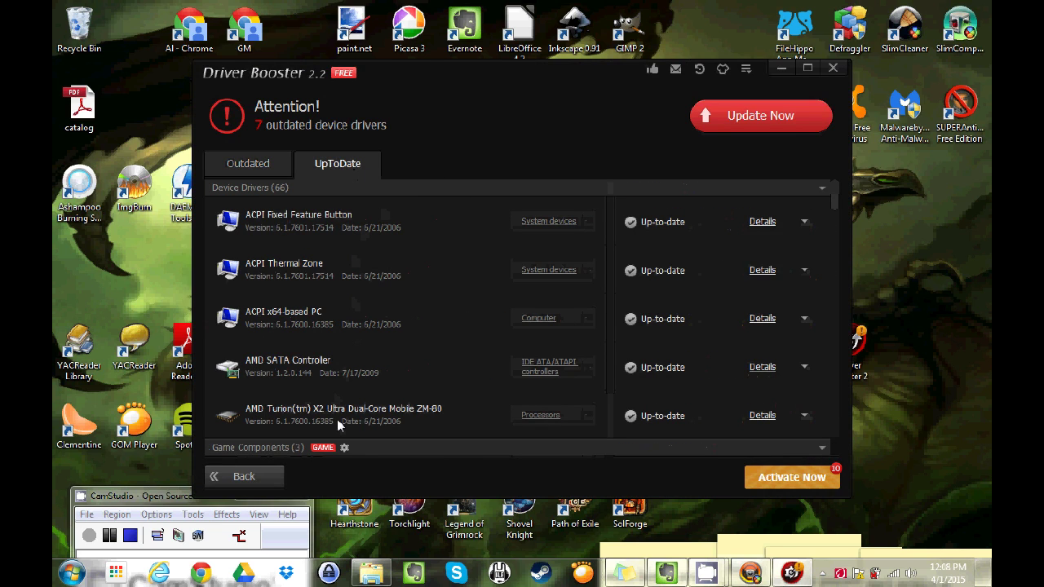
click(241, 165)
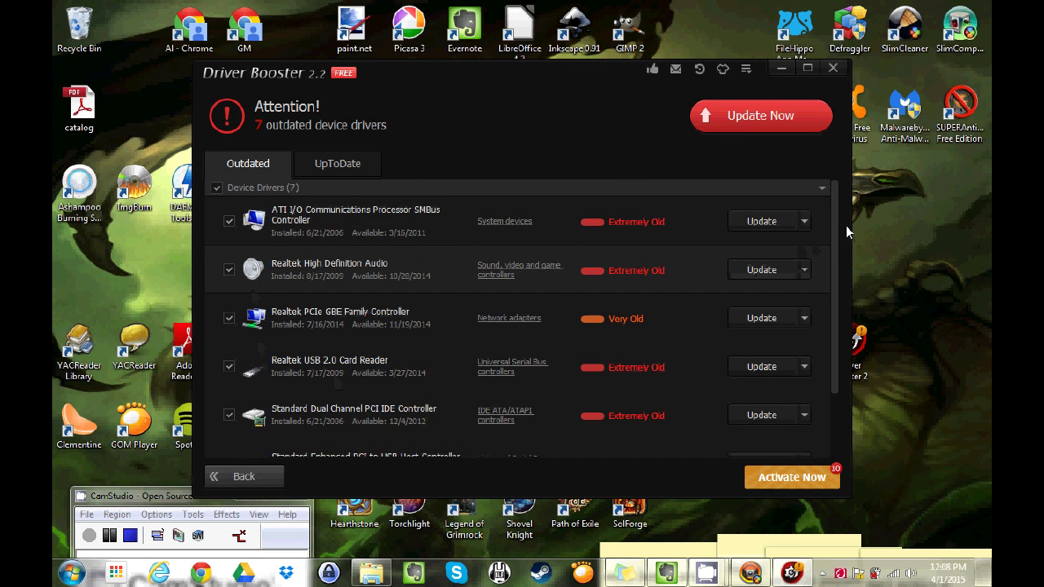
drag(836, 225, 839, 303)
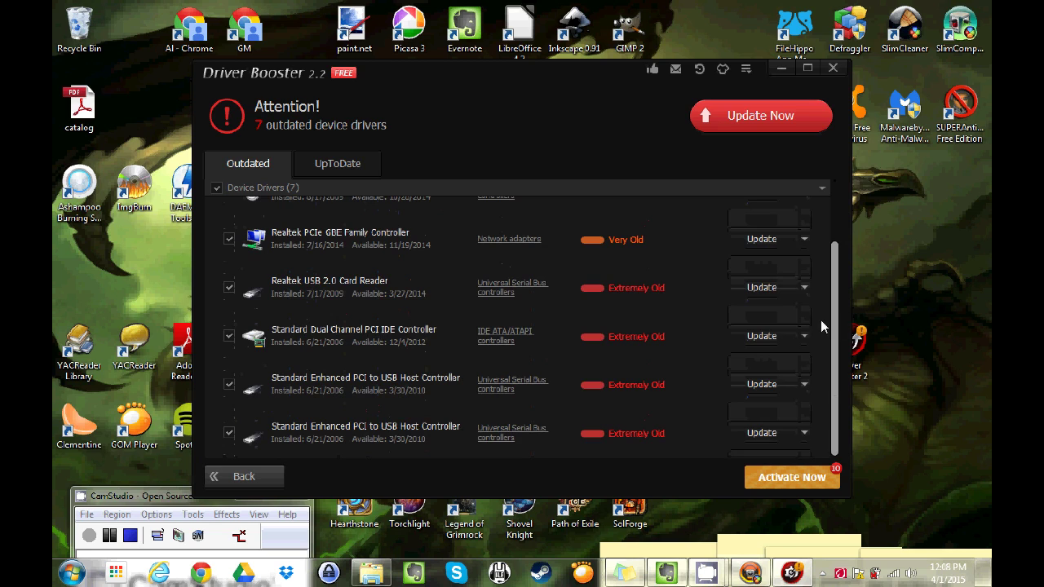
click(806, 287)
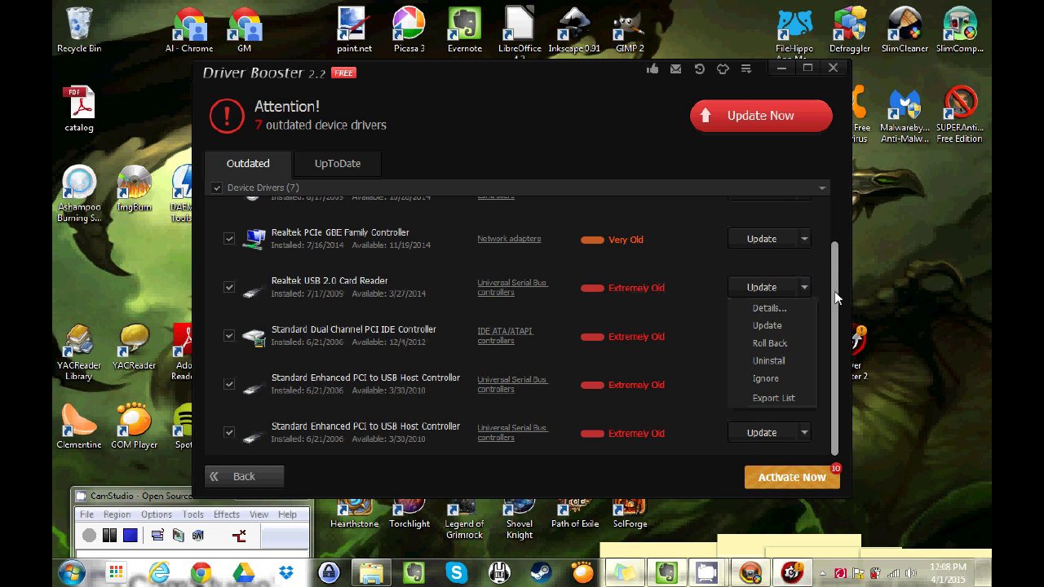
drag(838, 298, 841, 224)
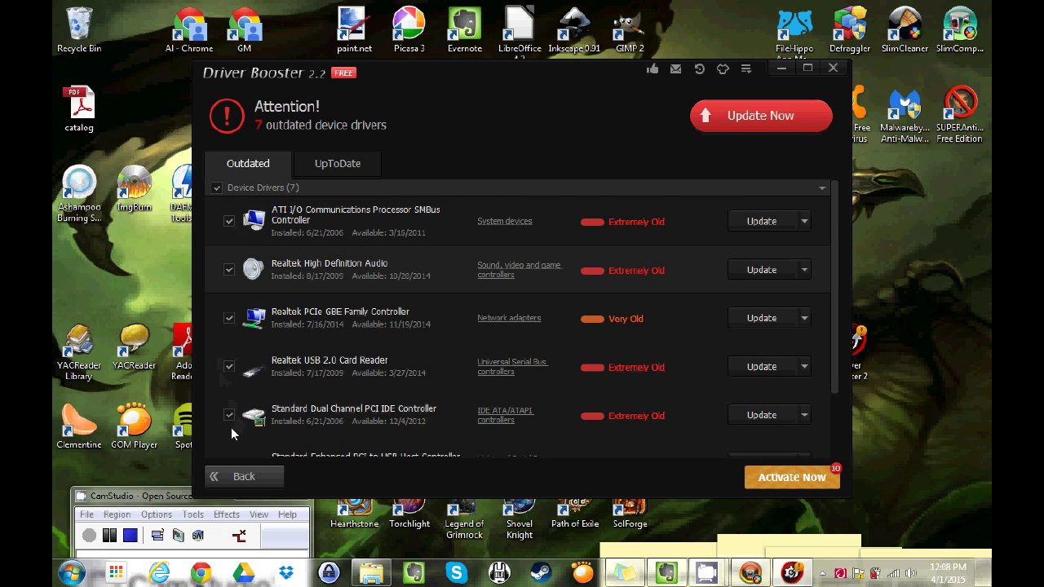
click(770, 131)
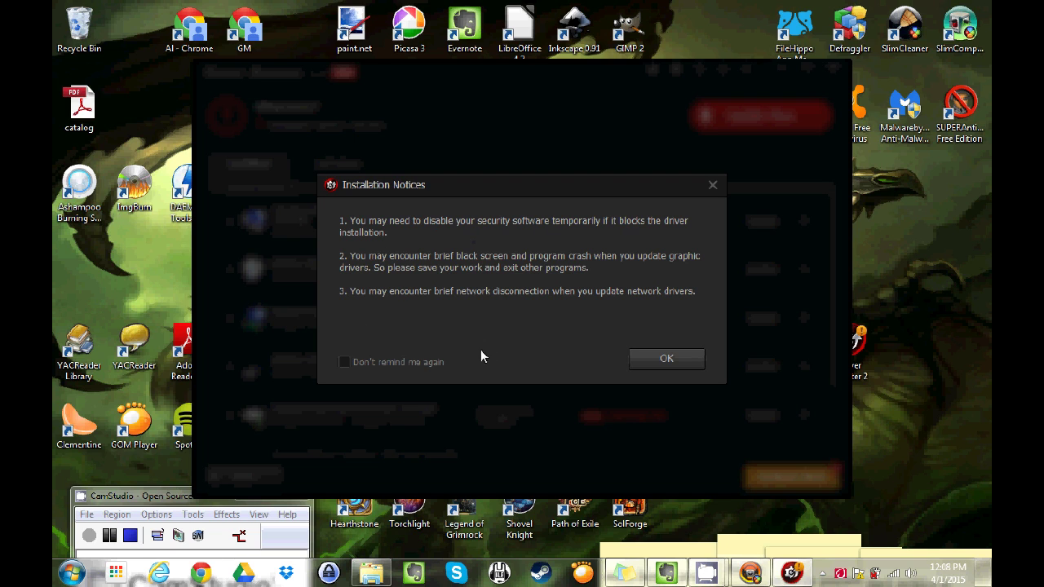
Accept the Installation Notices so all 7 outdated drivers begin downloading
click(667, 359)
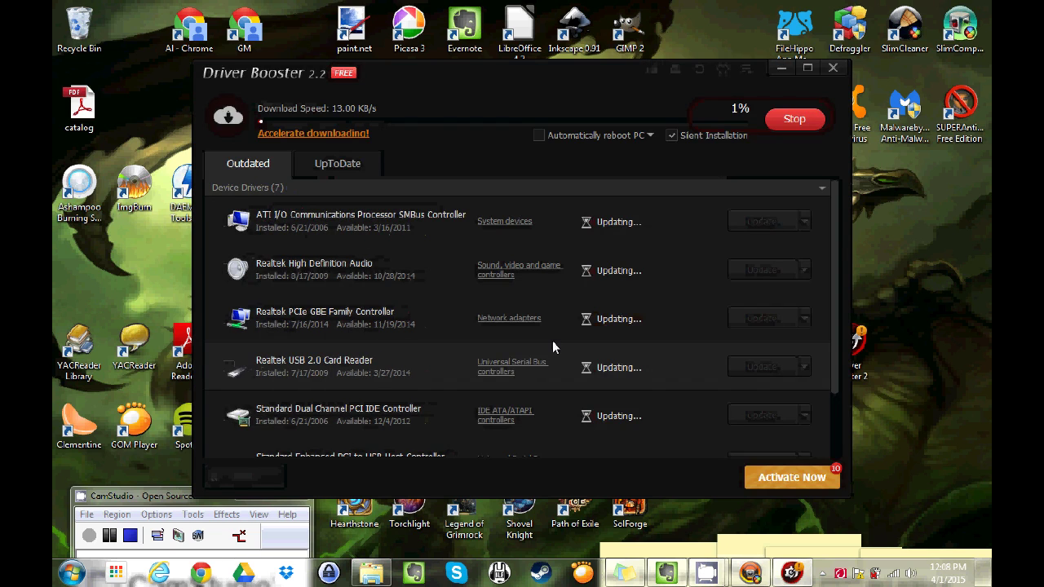
Leave automatic reboot off, then stop the 7-driver update and confirm the cancellation
click(650, 136)
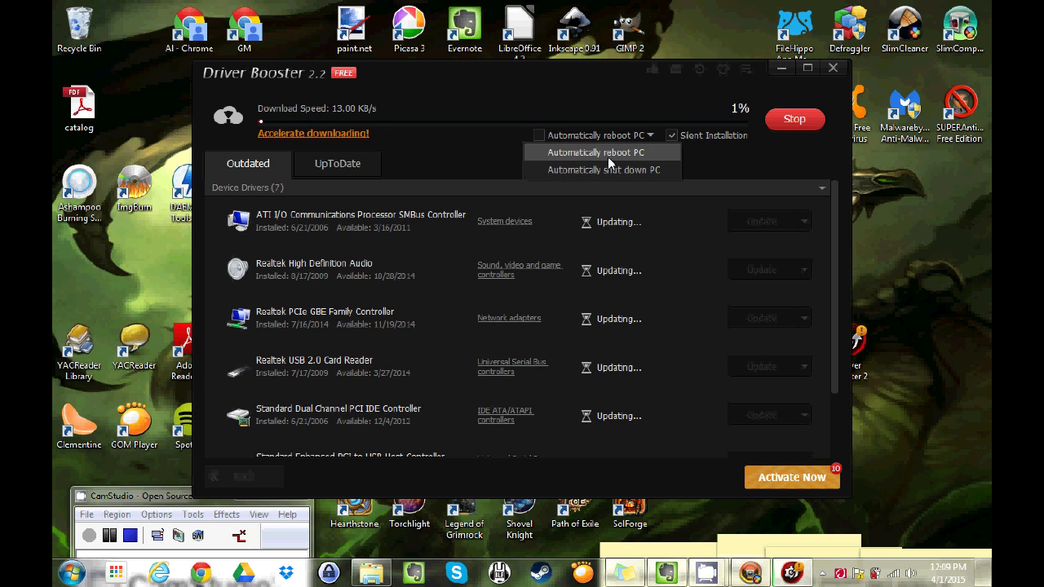
click(461, 164)
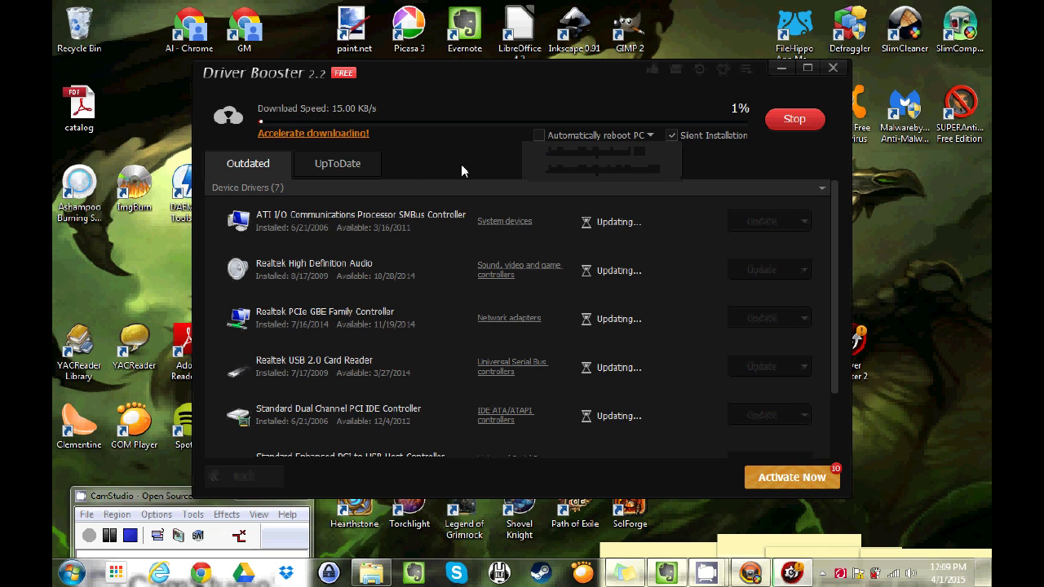
click(538, 134)
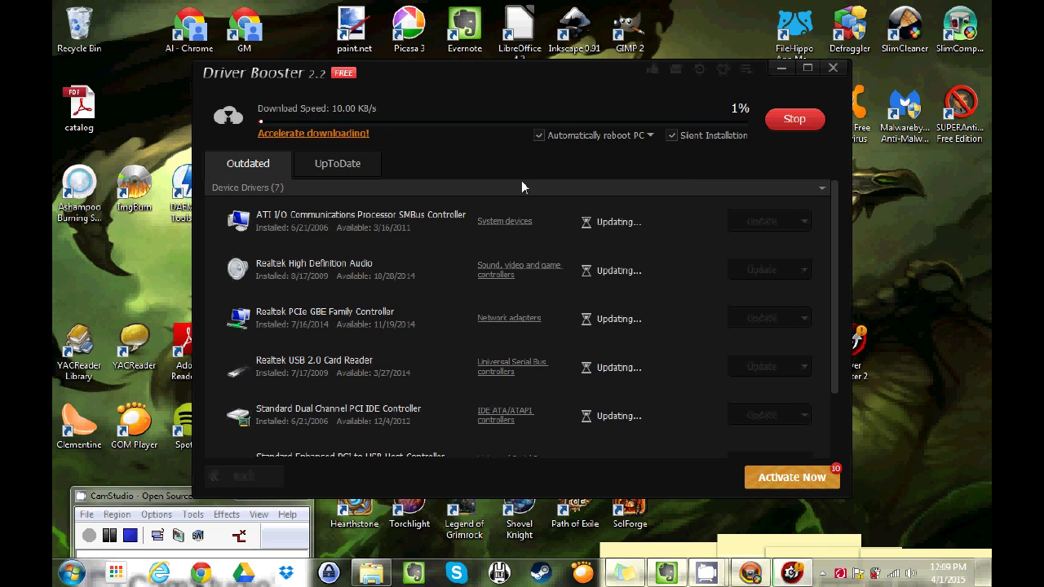
click(538, 136)
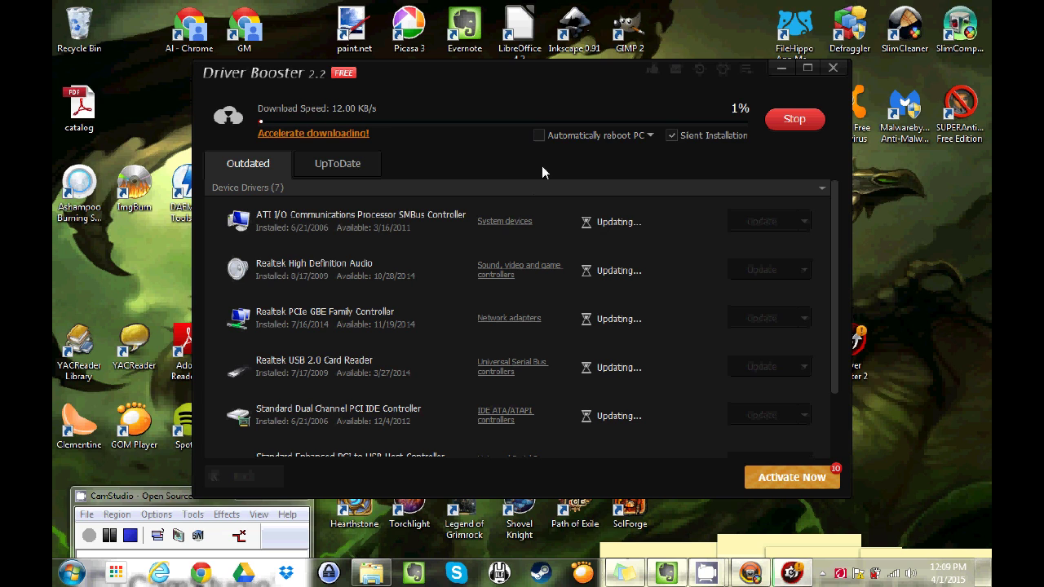
click(802, 121)
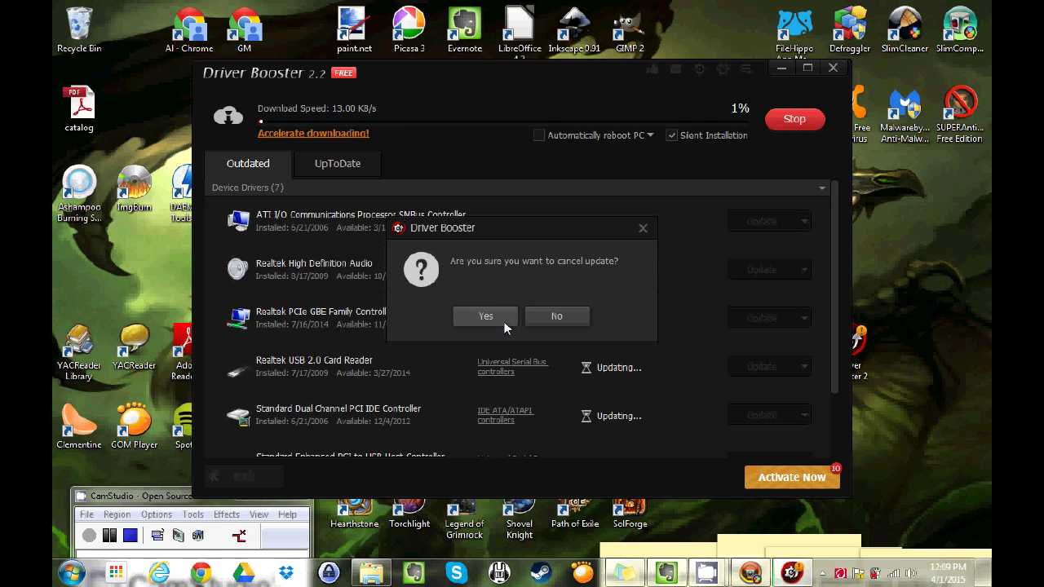
click(499, 317)
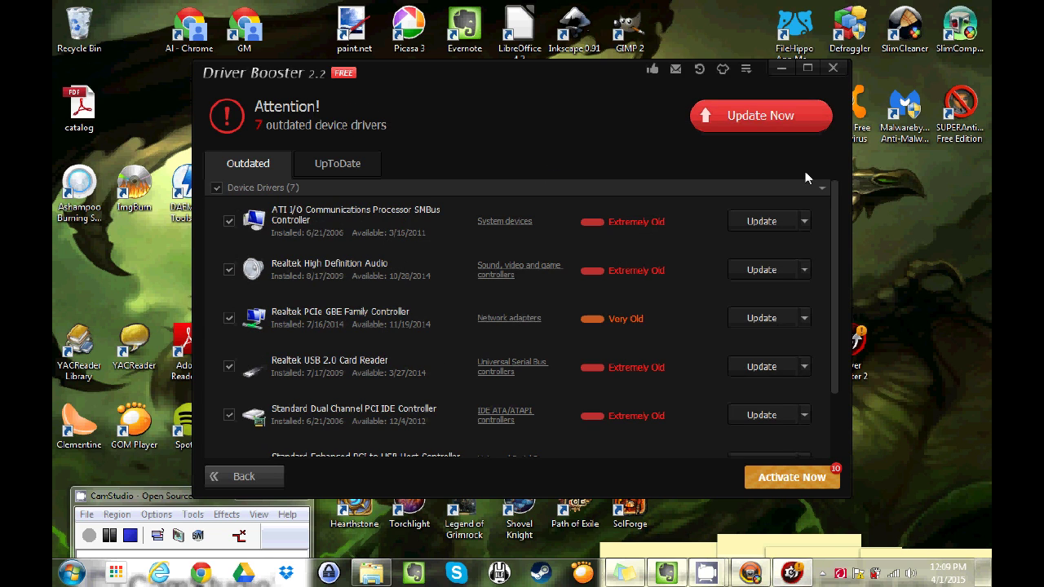
Close the Driver Booster window and exit Driver Booster from its notification-area icon
click(833, 69)
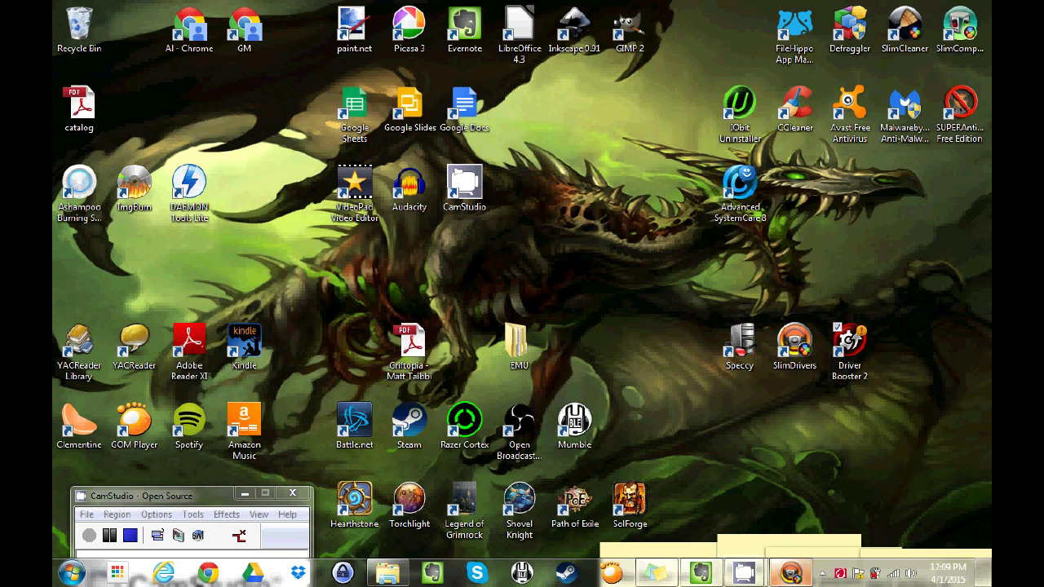
click(822, 573)
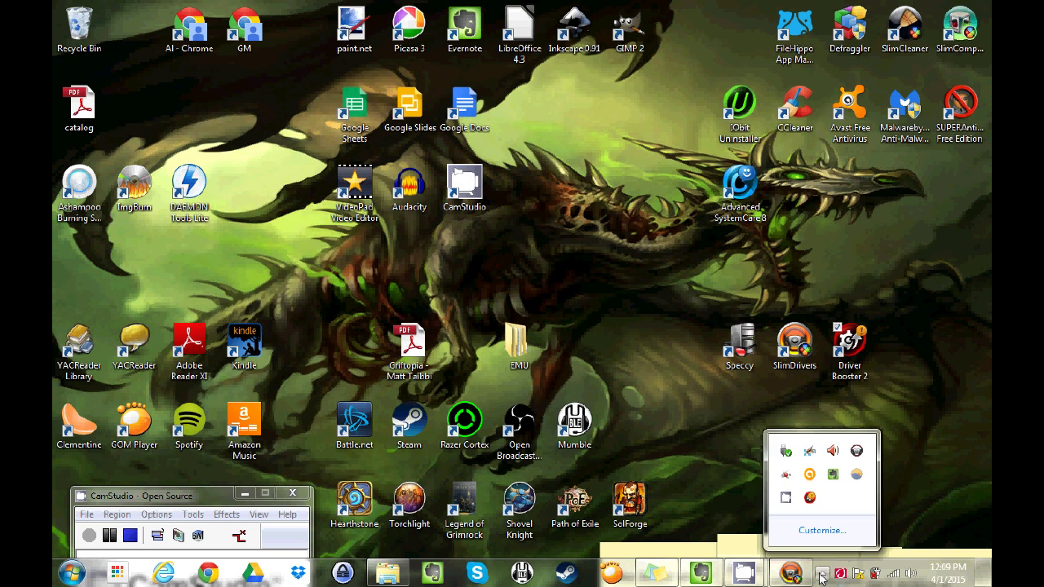
right_click(813, 496)
click(826, 490)
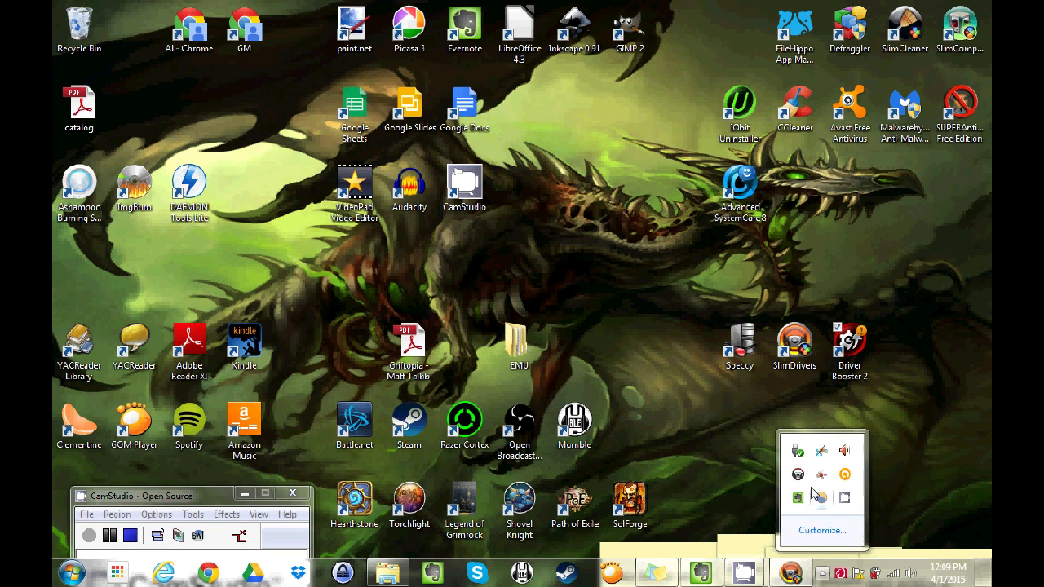
Exit SlimDrivers from the notification area, confirming Yes, then drag the IObit Uninstaller desktop icon
right_click(797, 474)
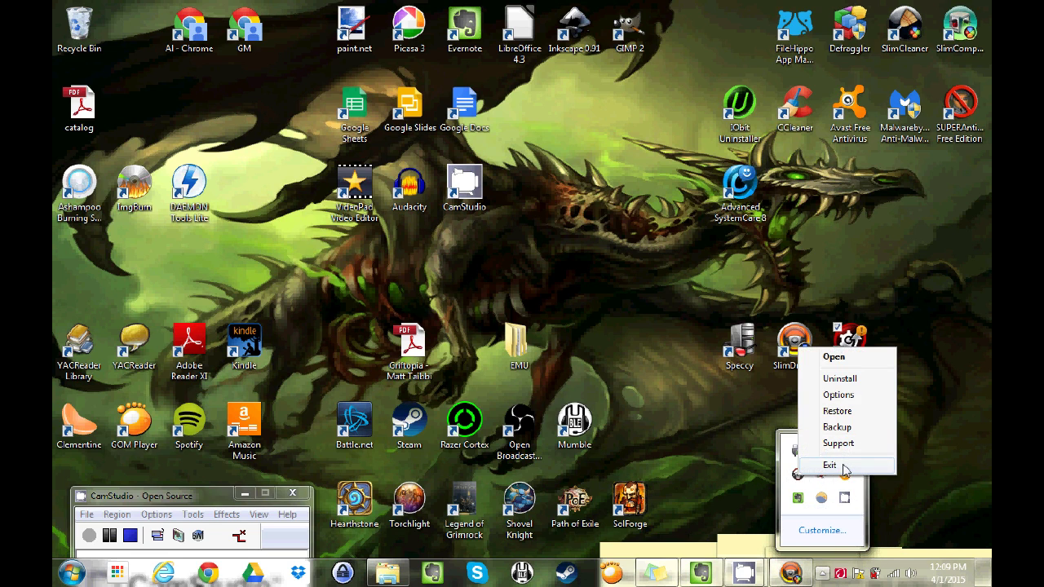
click(829, 464)
click(564, 323)
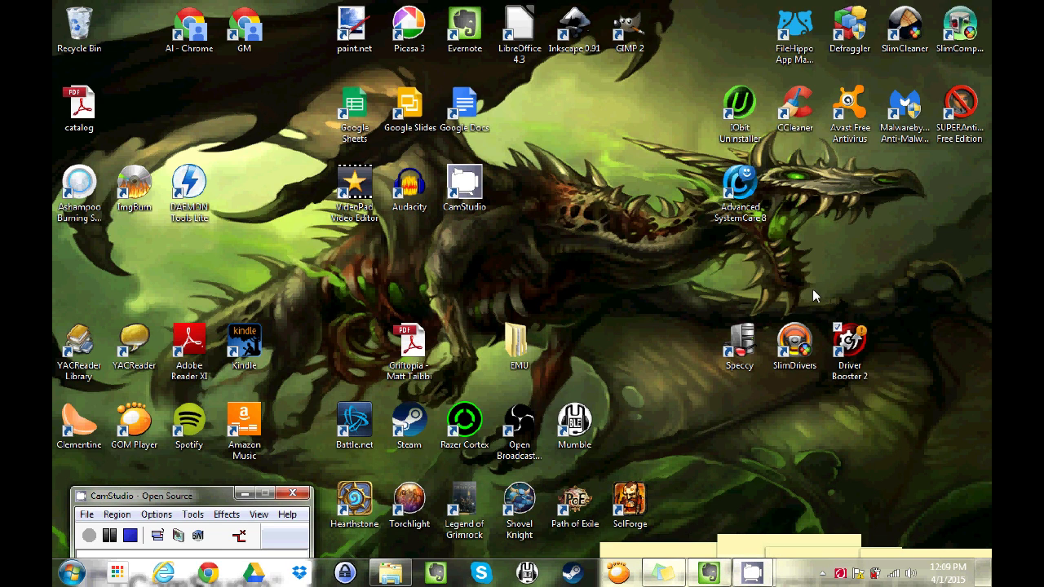
drag(738, 93, 682, 255)
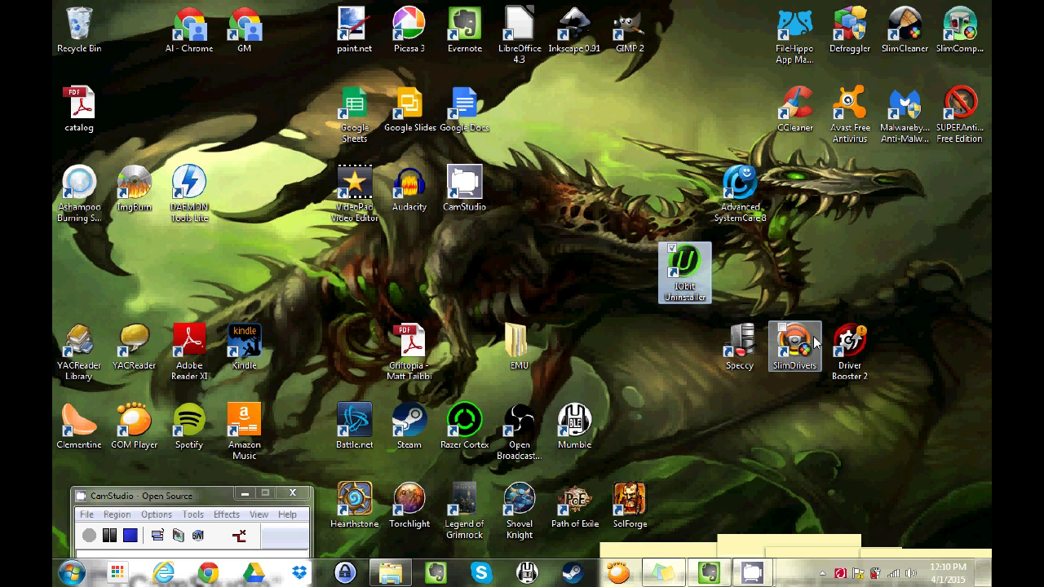
Place the IObit Uninstaller icon above the icon row and shift Speccy one slot left
drag(673, 270, 620, 273)
drag(739, 361, 682, 367)
mouse_move(795, 350)
mouse_down()
mouse_move(742, 355)
mouse_move(820, 351)
mouse_move(779, 351)
mouse_up()
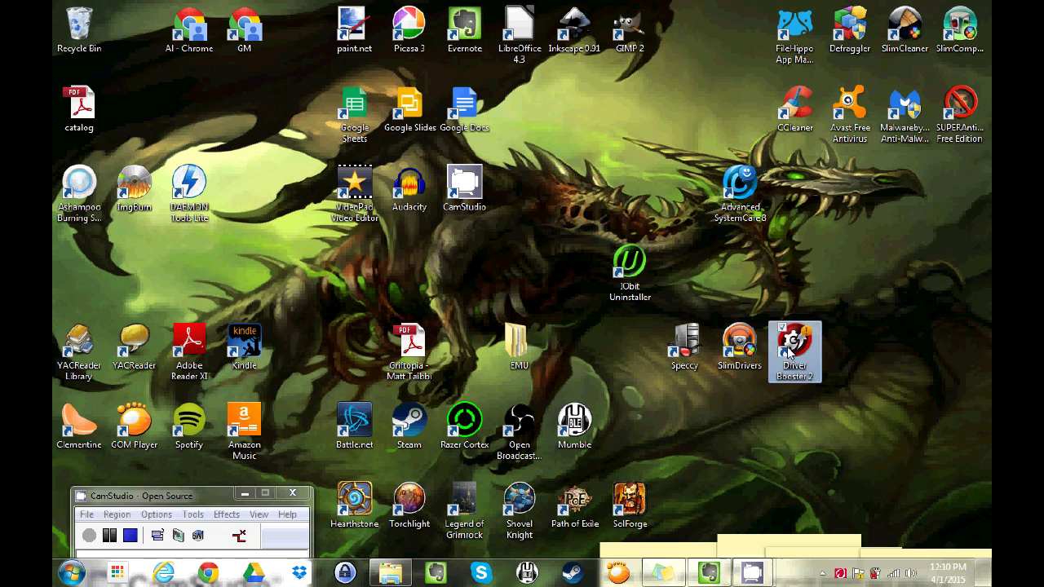